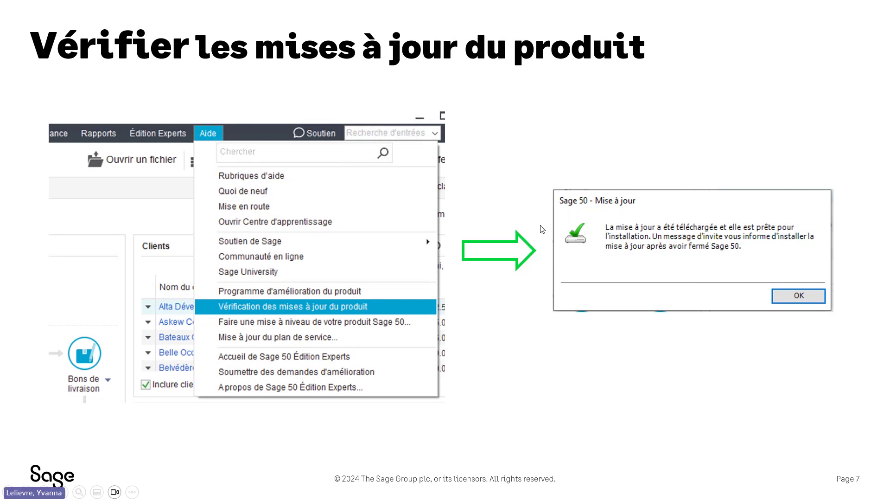
- Step through slides 8–12, from creating a backup to Démonstration, then switch to Sage 50
key("Right")
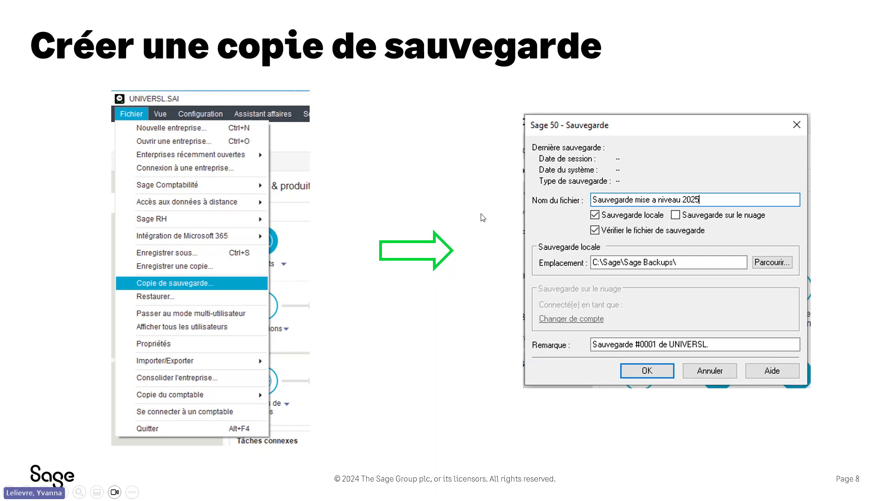
key("Right")
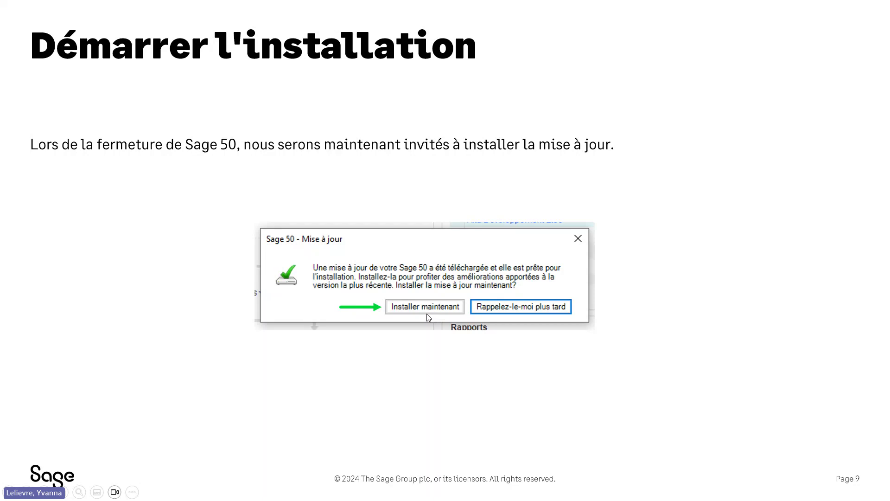
left_click(428, 313)
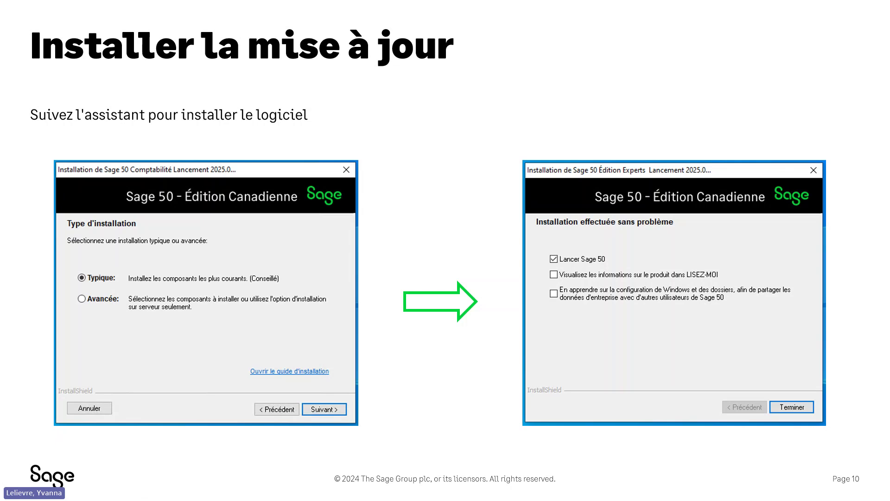
key("Right")
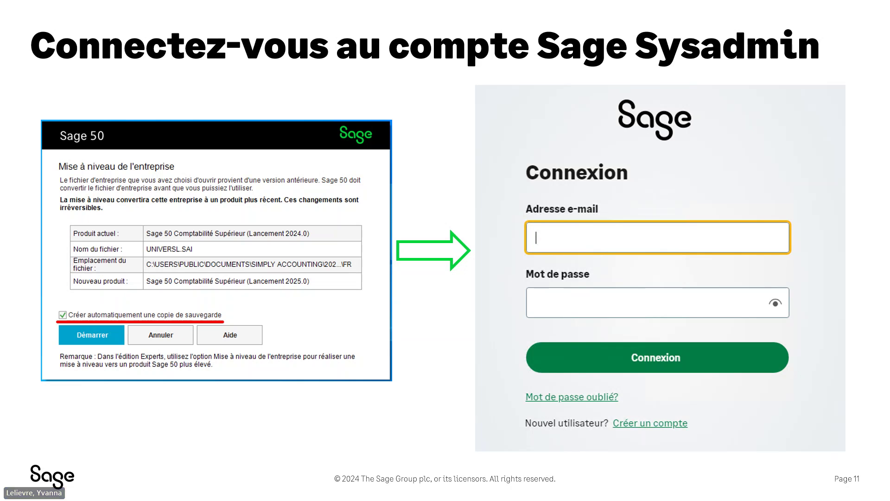
key("Right")
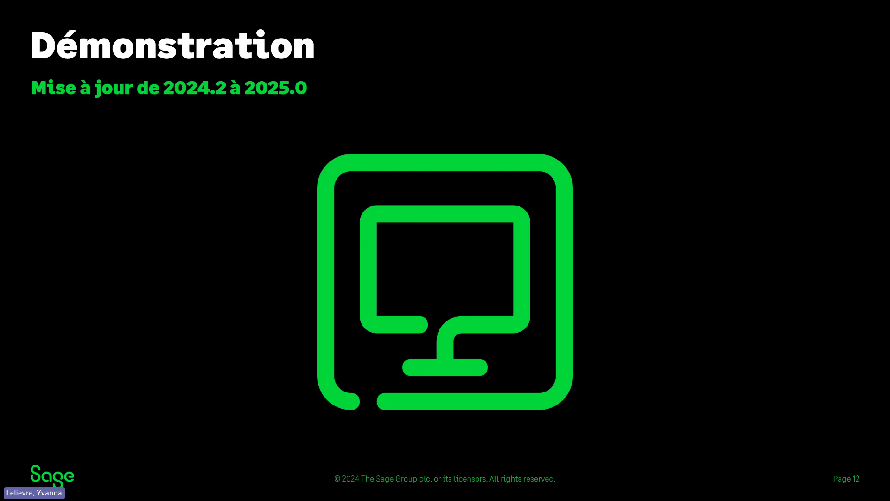
key("alt+Tab")
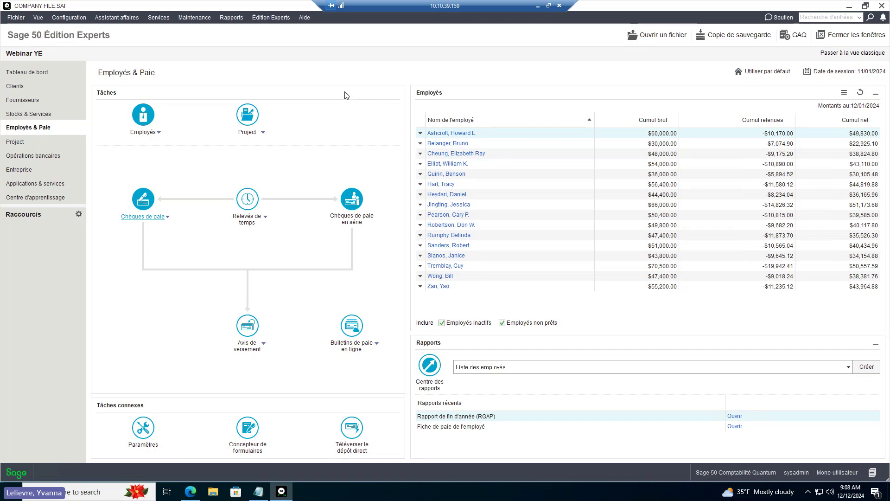
left_click(74, 22)
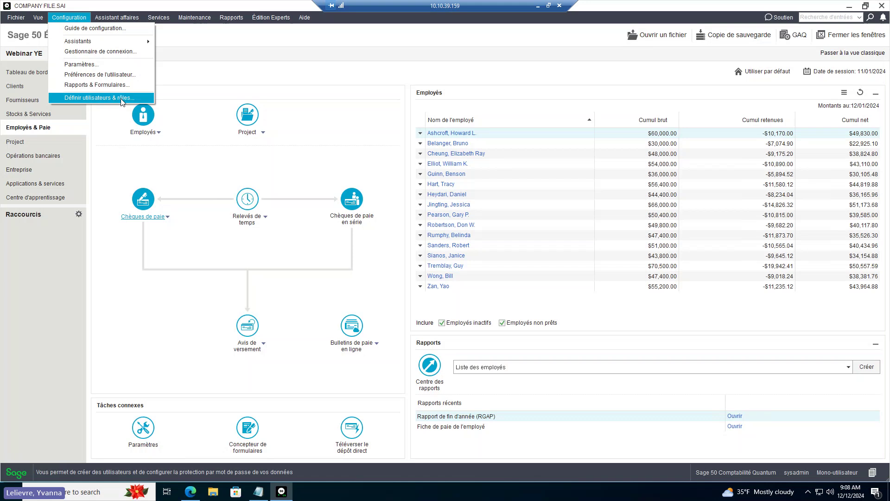
left_click(121, 99)
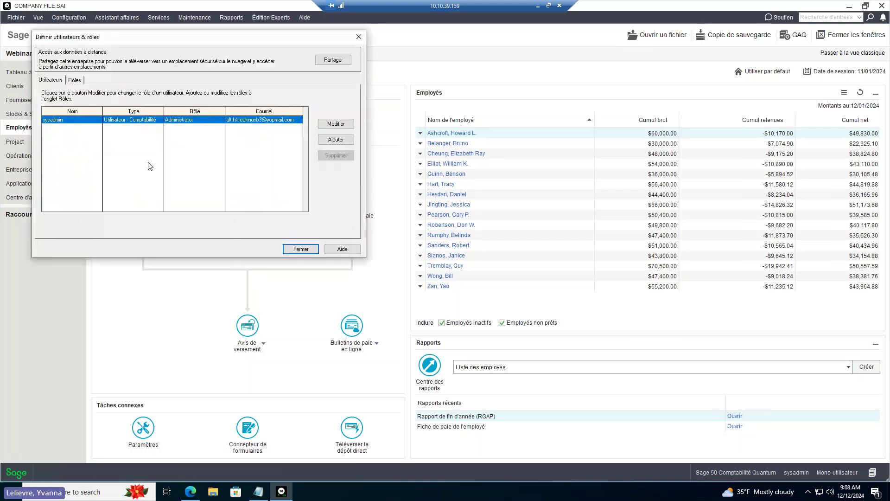
left_click_drag(151, 38, 295, 177)
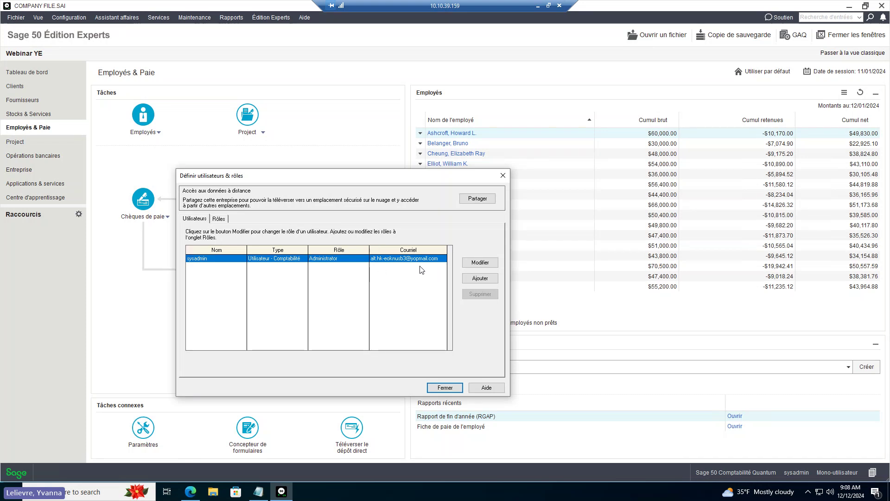
left_click(479, 263)
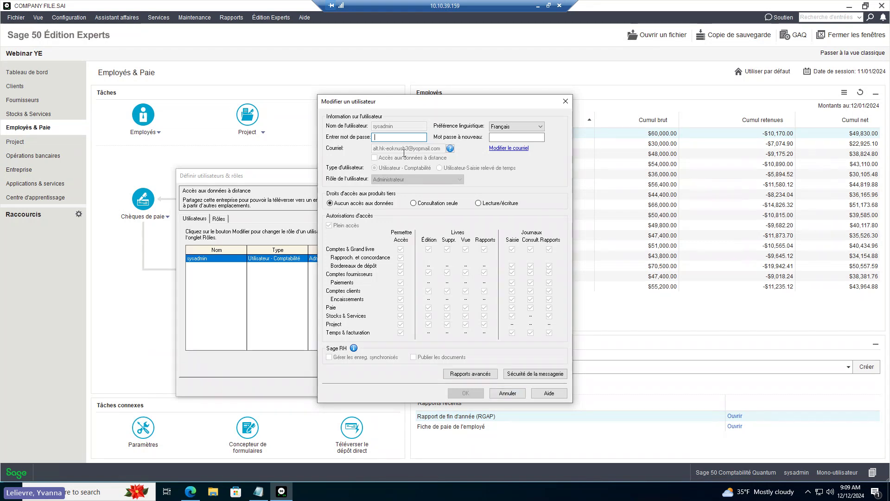
left_click(259, 492)
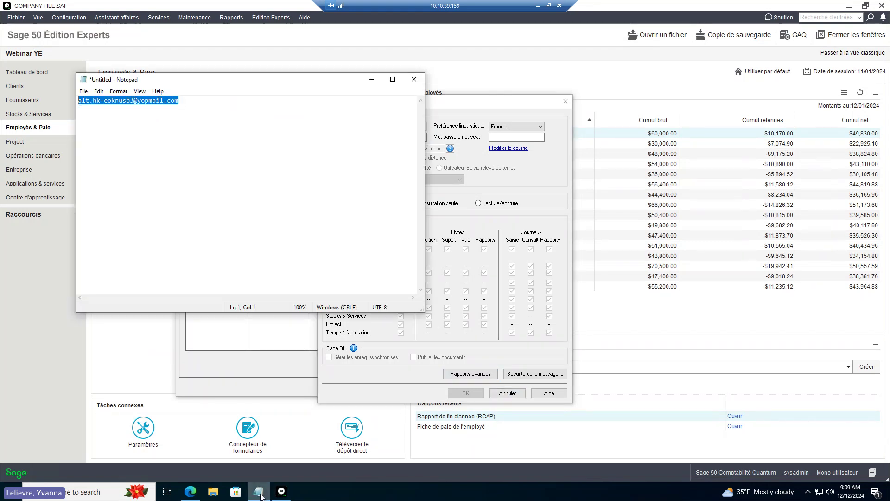
left_click(260, 493)
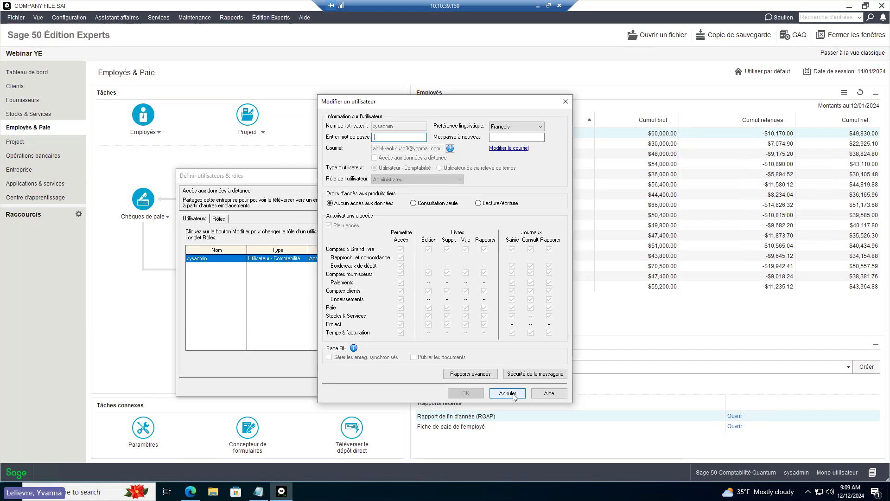
left_click(565, 101)
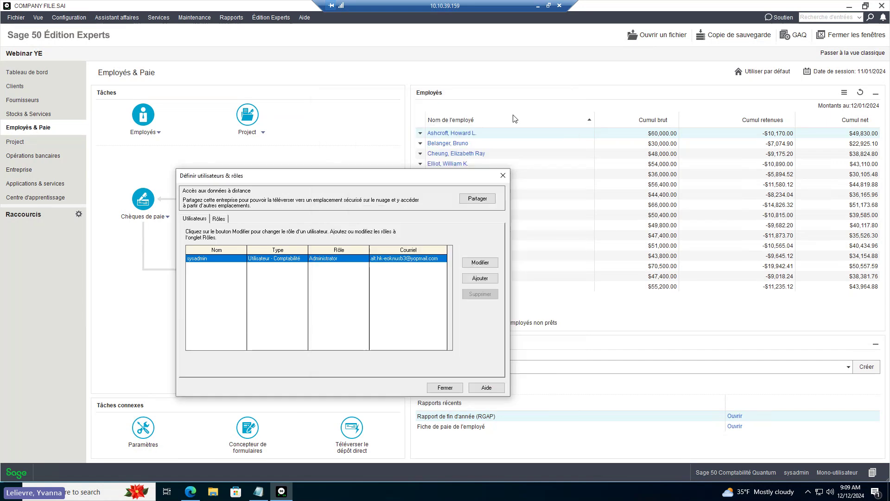
left_click(503, 176)
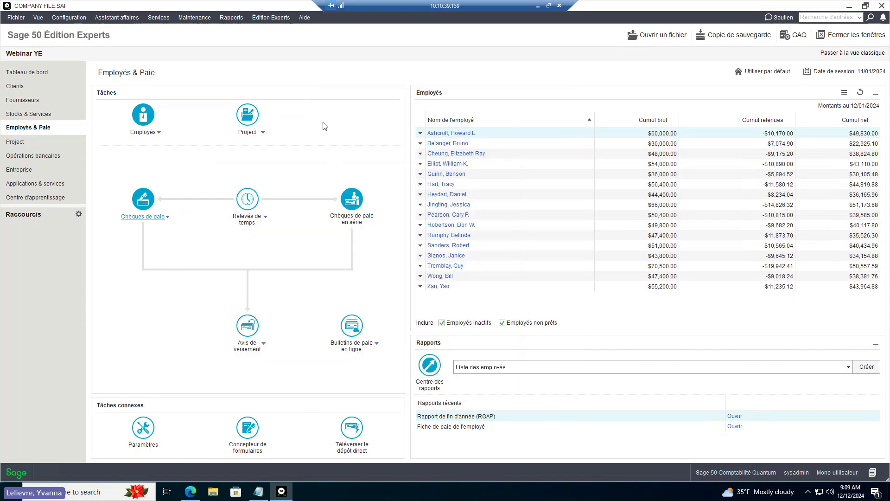
- Run Aide > Vérification des mises à jour du produit and acknowledge the update-ready message
left_click(304, 17)
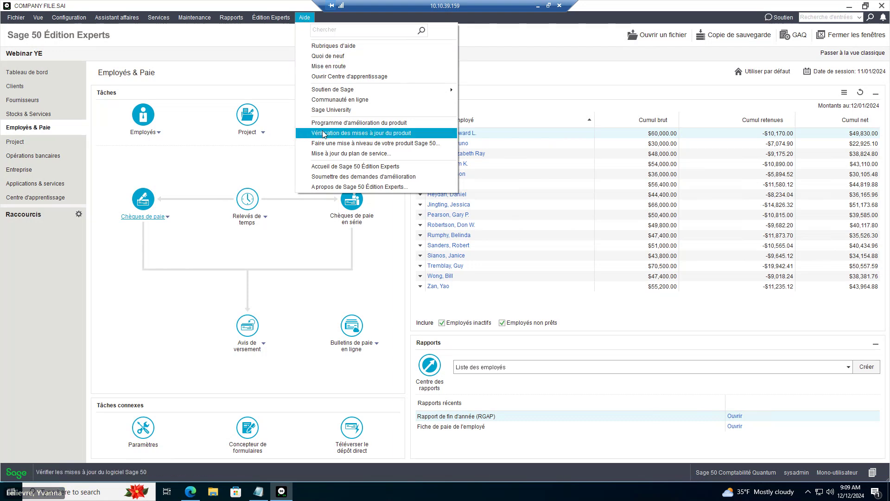
left_click(418, 136)
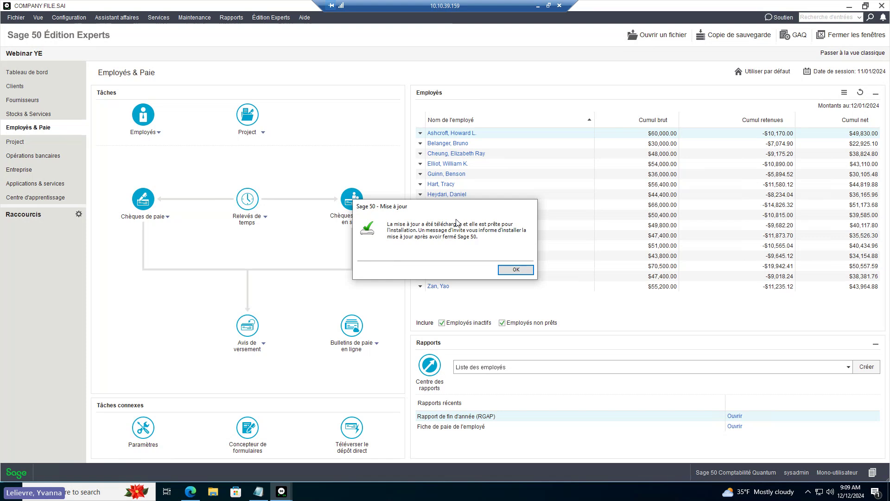
left_click(515, 271)
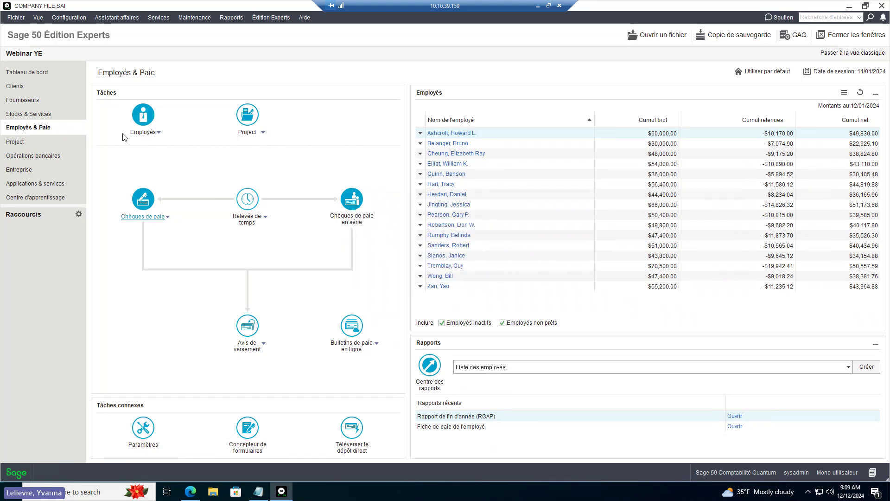
- Start a Copie de sauvegarde named 'Webinaire conversion 2025', then close the backup window
left_click(19, 19)
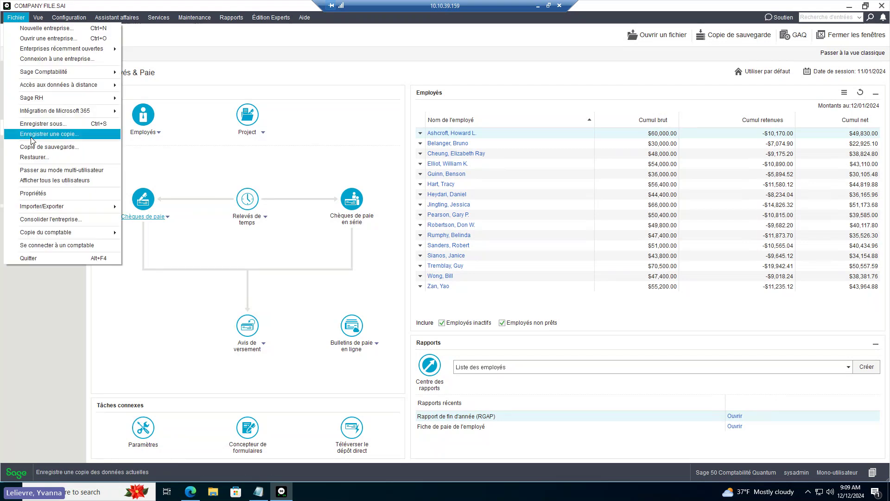
left_click(78, 152)
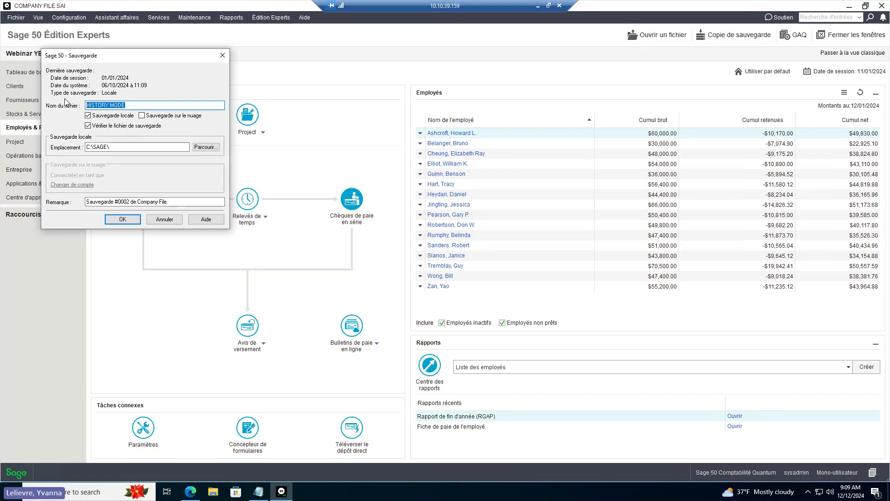
type("Webinaire")
type("conversion 2025")
left_click_drag(86, 106, 160, 107)
left_click(161, 107)
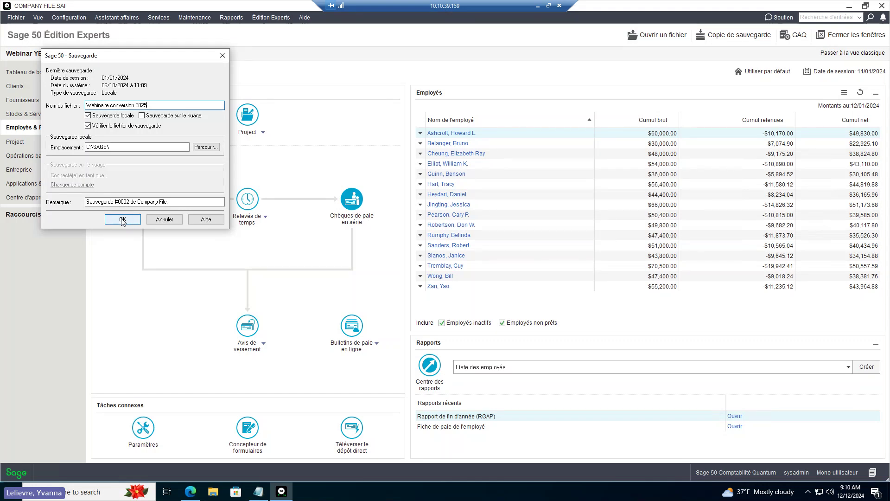
left_click(222, 56)
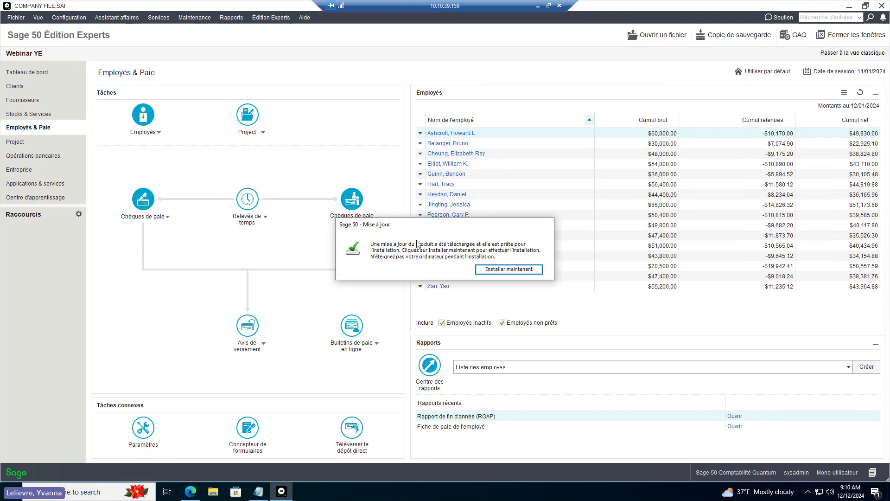
- Choose Installer maintenant, decline the backup with Non, and confirm closing Sage 50
left_click(506, 269)
left_click(452, 243)
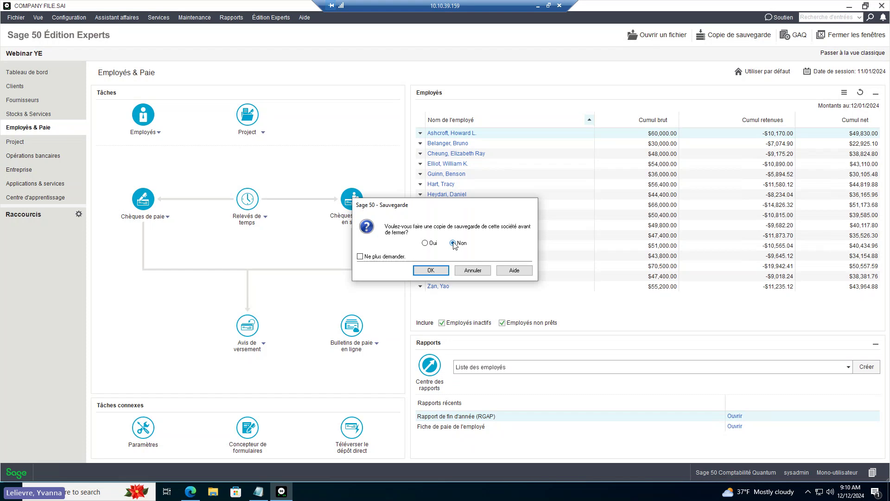
left_click(423, 271)
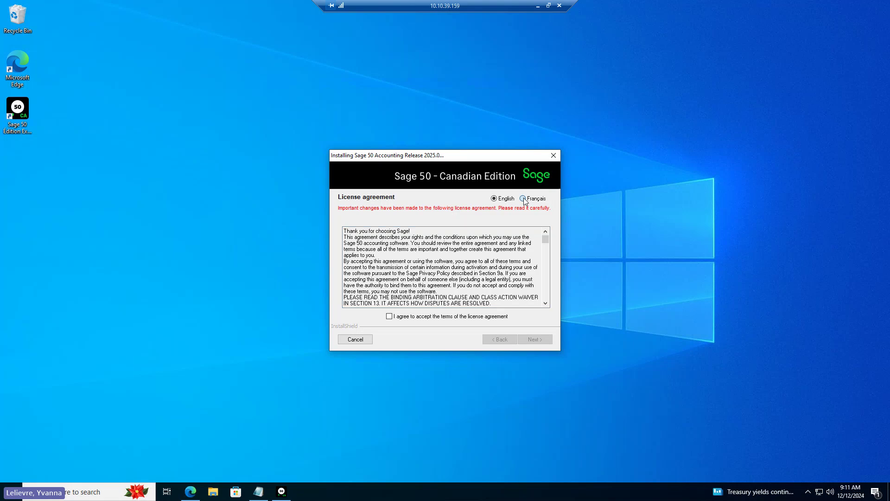
- Show the licence agreement in French, accept it, and begin installing release 2025.0
left_click(523, 198)
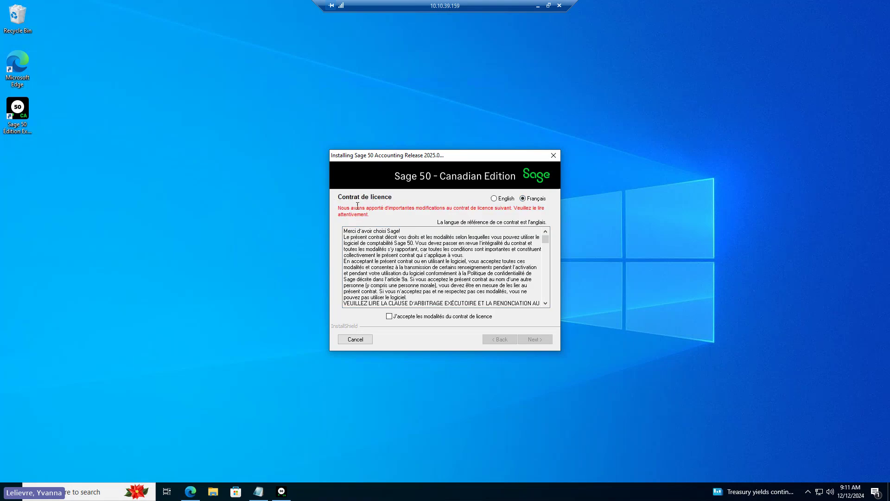
scroll(427, 258, "down", 15)
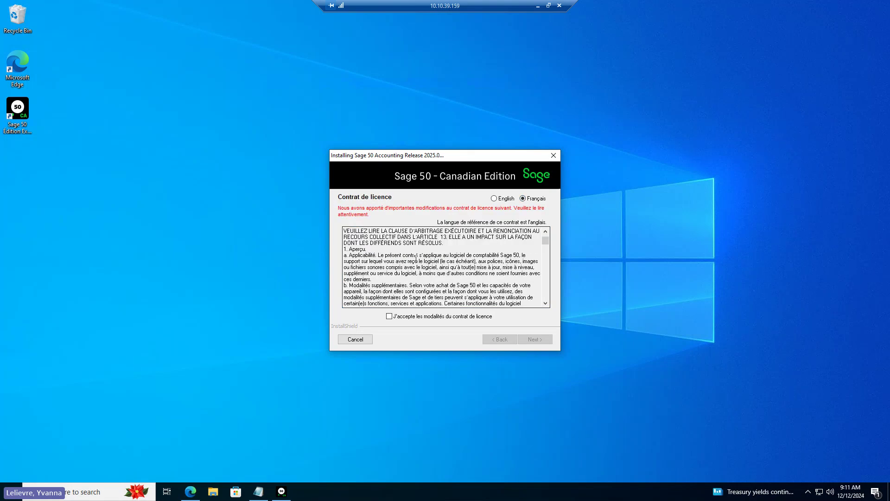
left_click(390, 316)
left_click(545, 337)
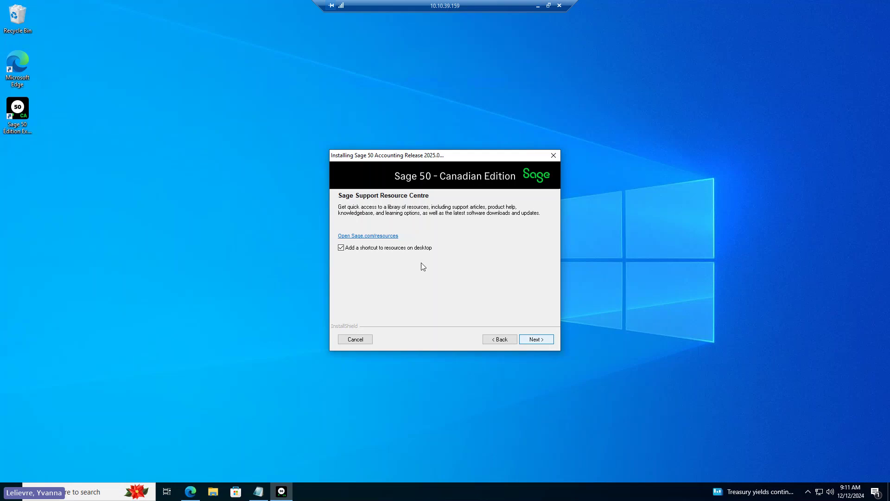
left_click(536, 340)
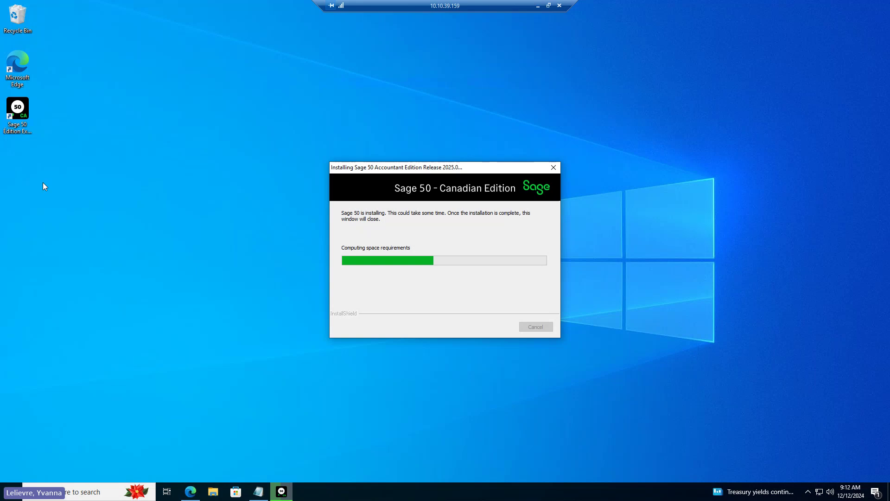
- Check the new Sage 50 and resources desktop shortcuts, then finish and close the installer
left_click(24, 199)
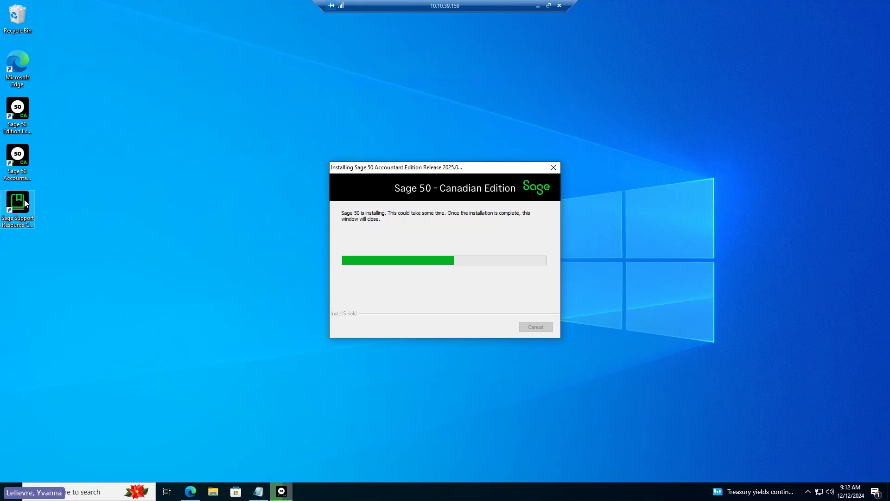
left_click(20, 180)
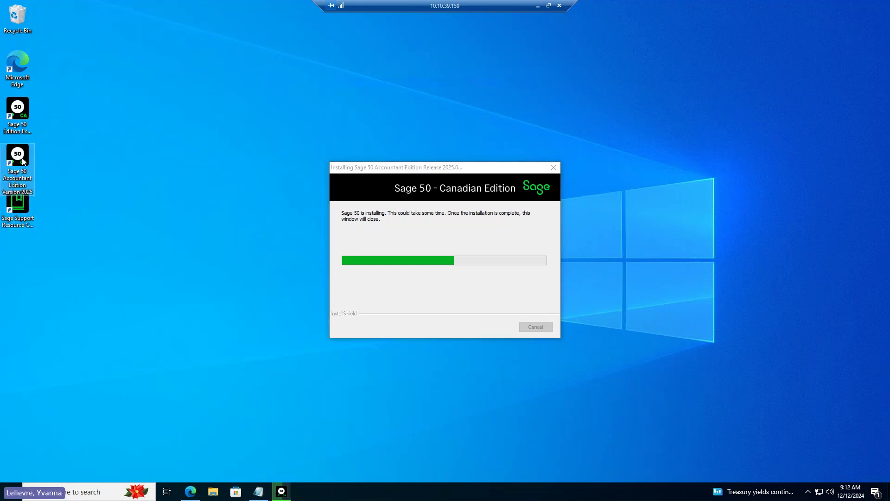
left_click(18, 204)
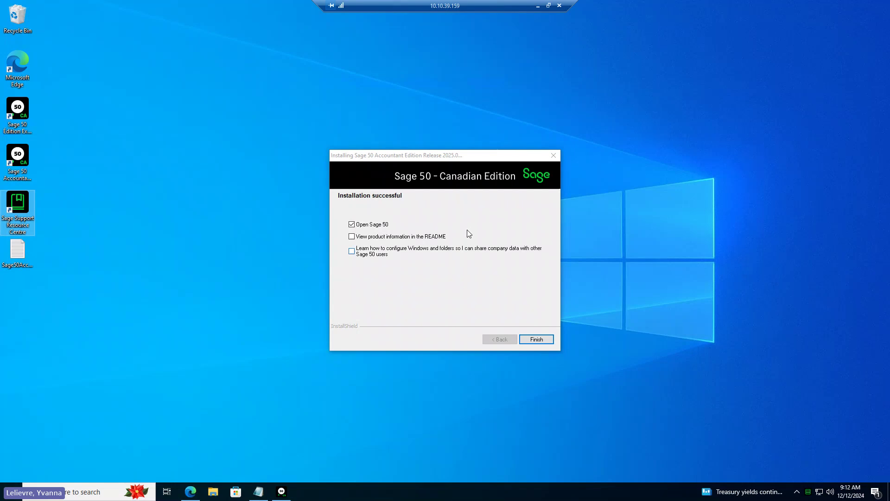
left_click(540, 338)
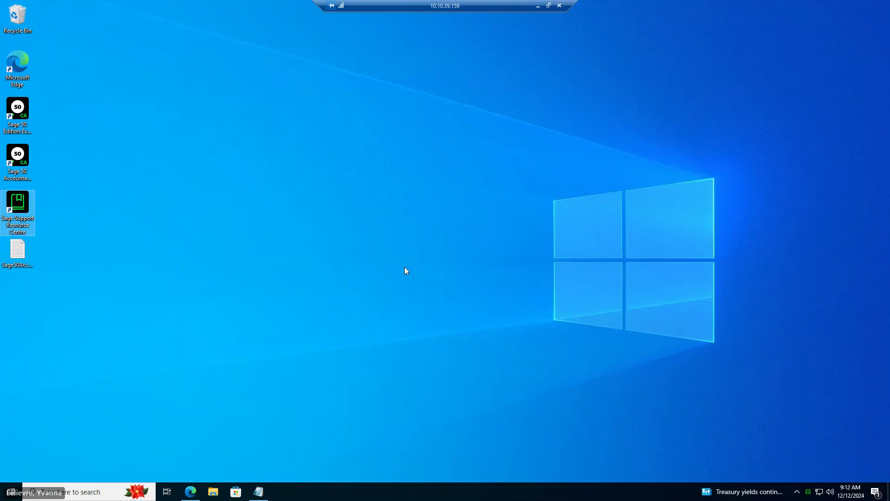
- Open the recent company C:\Sage\Company File.SAI and start its 2025.0 upgrade with backup
left_click(332, 325)
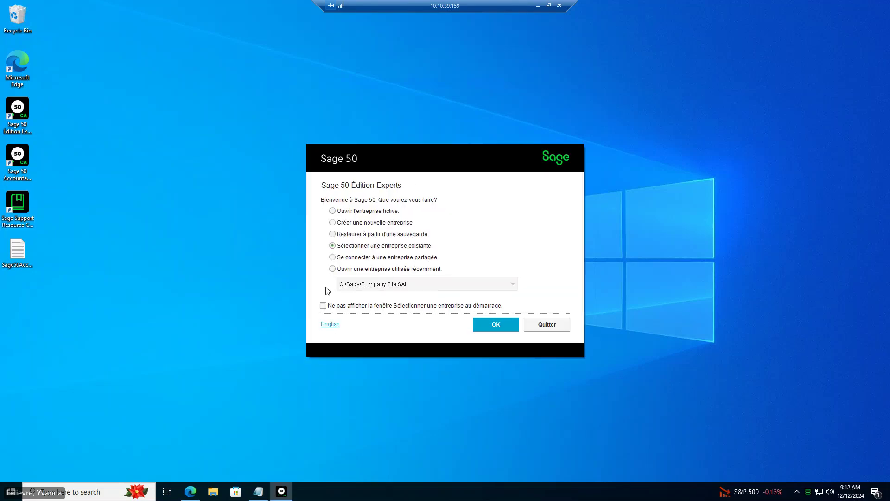
left_click(332, 268)
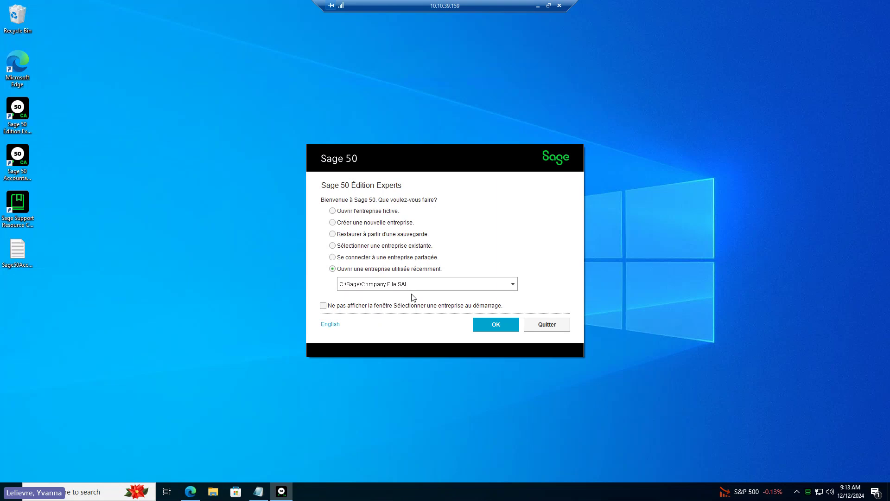
left_click(496, 325)
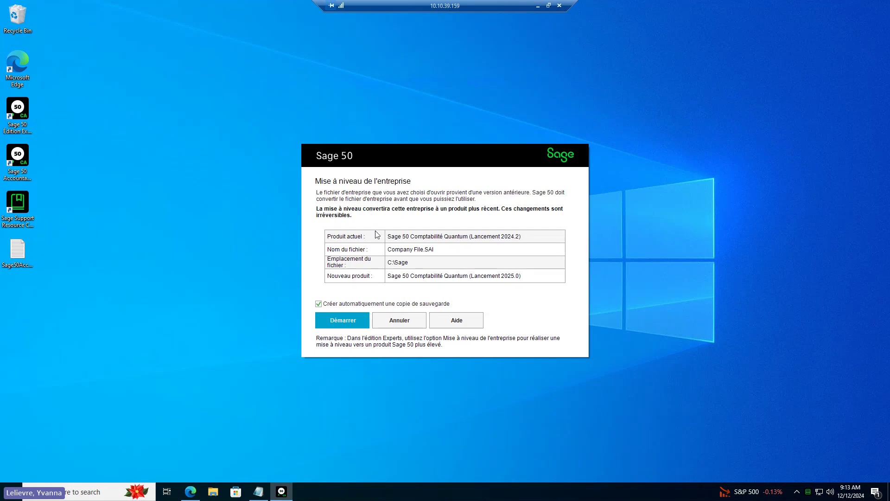
left_click(343, 321)
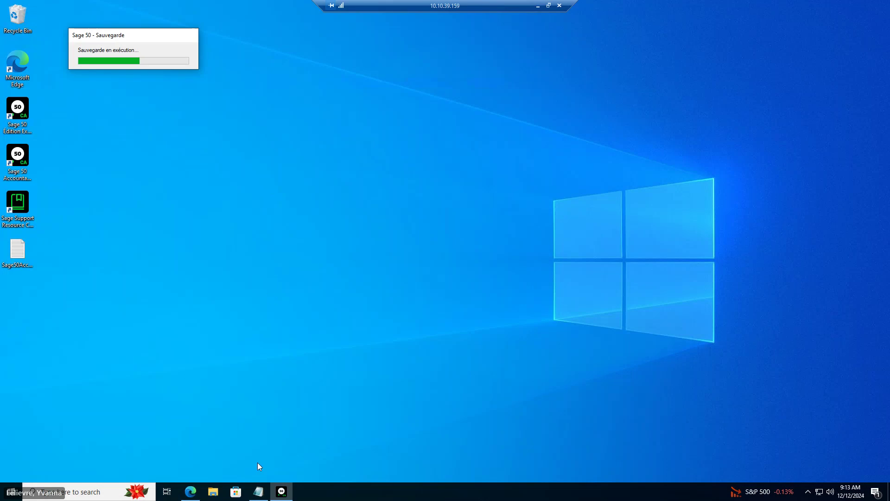
- Wait through the Sauvegarde progress and data conversion until the Connexion window opens
mouse_move(258, 491)
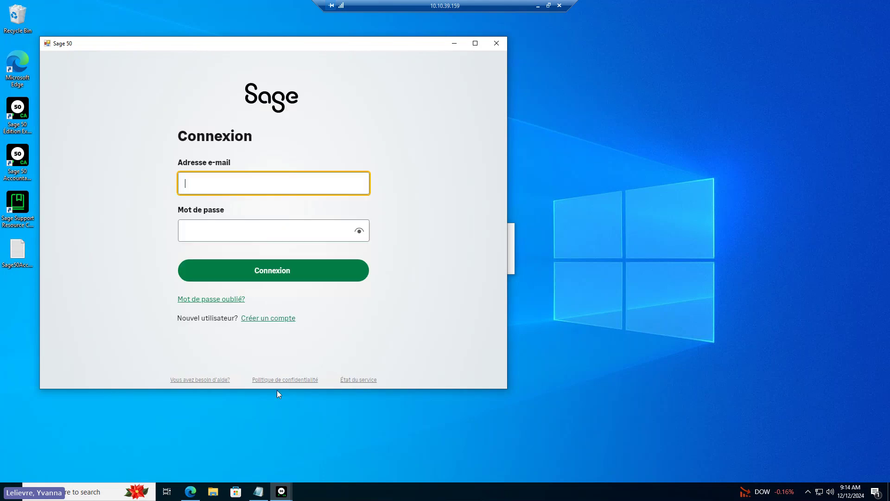
- Sign in with the account e-mail pasted from Notepad and the account password
left_click(257, 491)
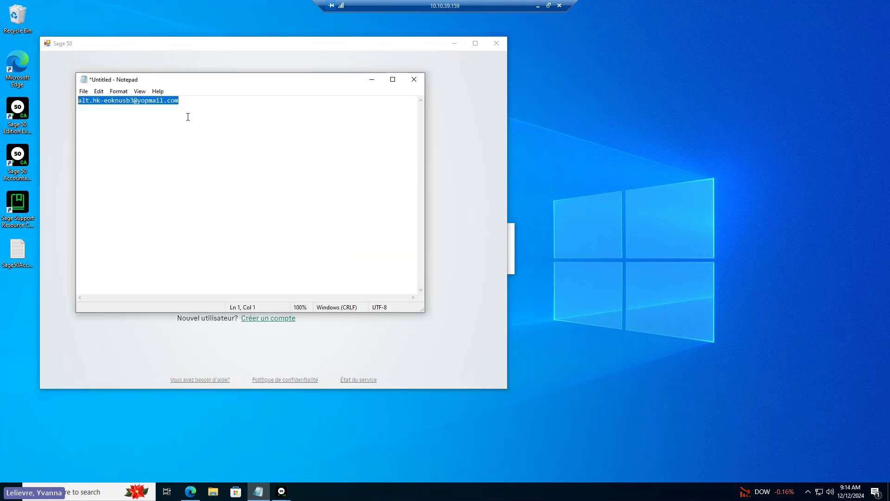
left_click(261, 44)
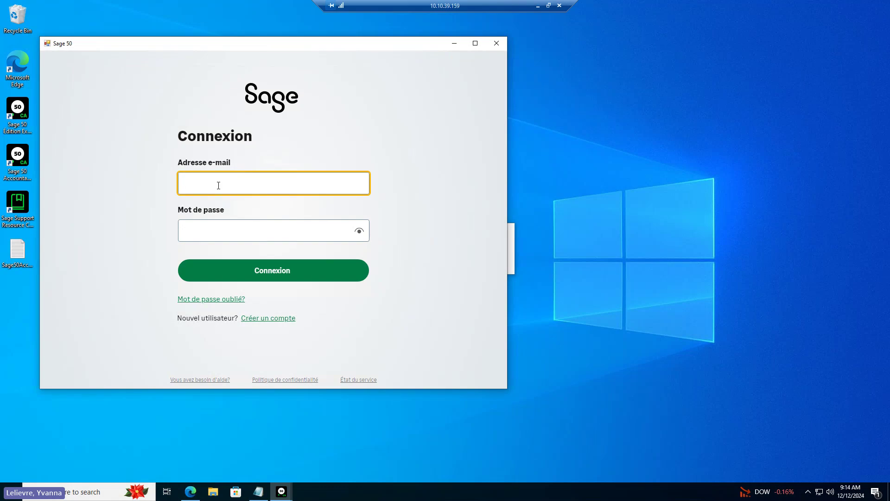
left_click(218, 185)
key("ctrl+v")
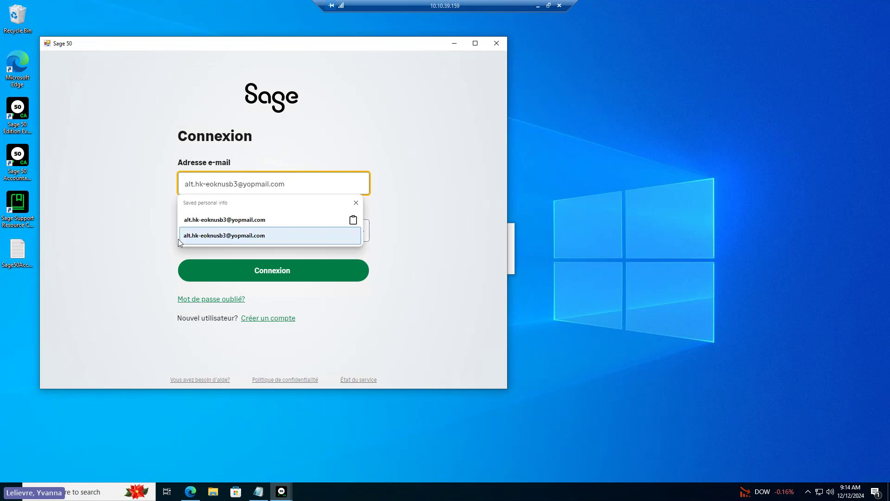
left_click(174, 233)
left_click(199, 229)
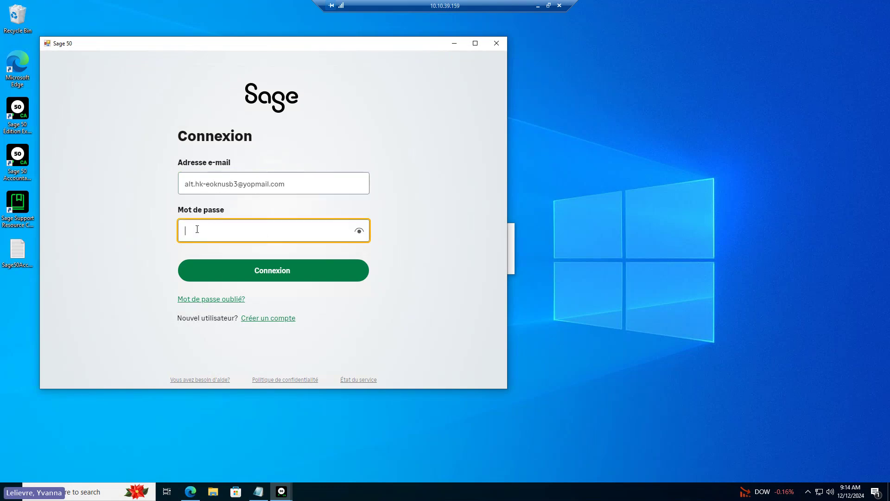
type("••••••")
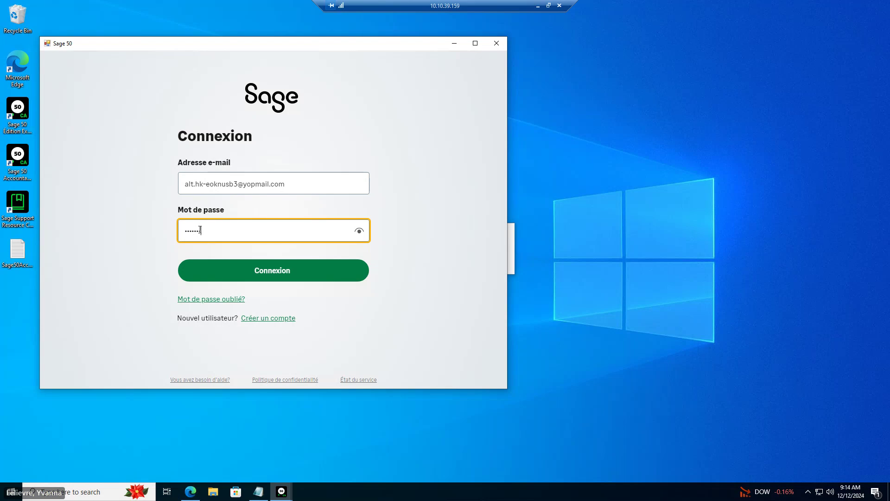
type("•••••")
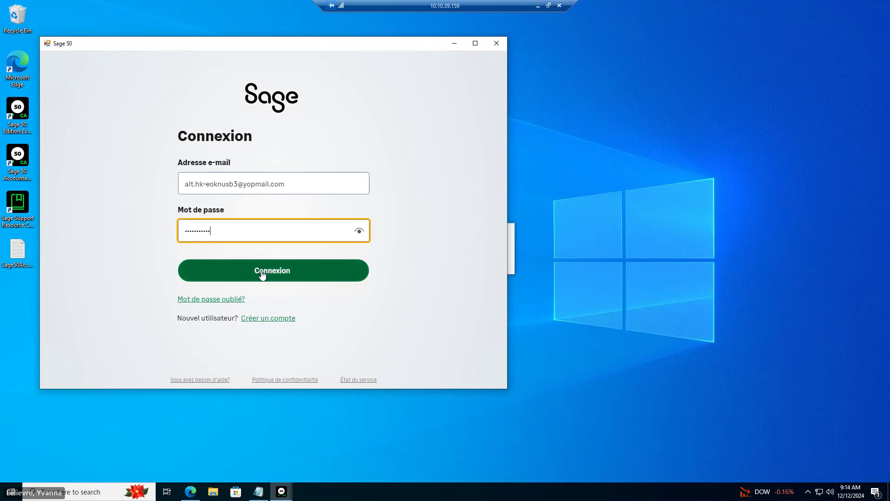
left_click(262, 274)
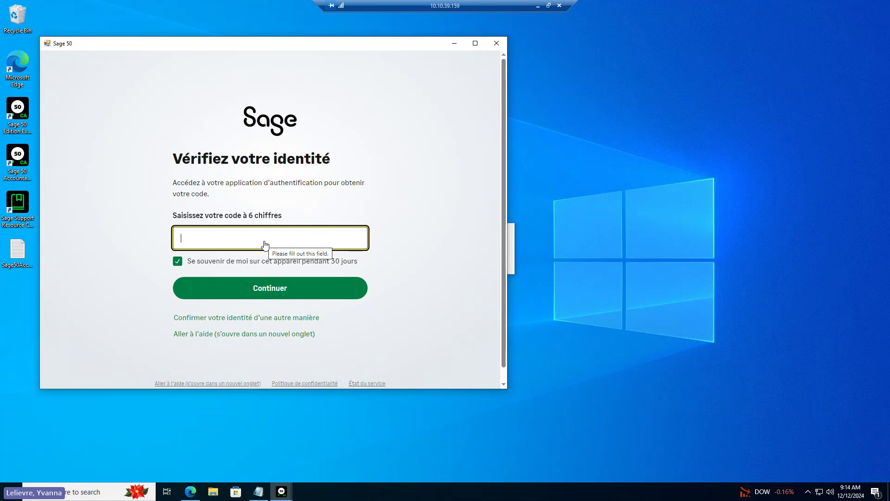
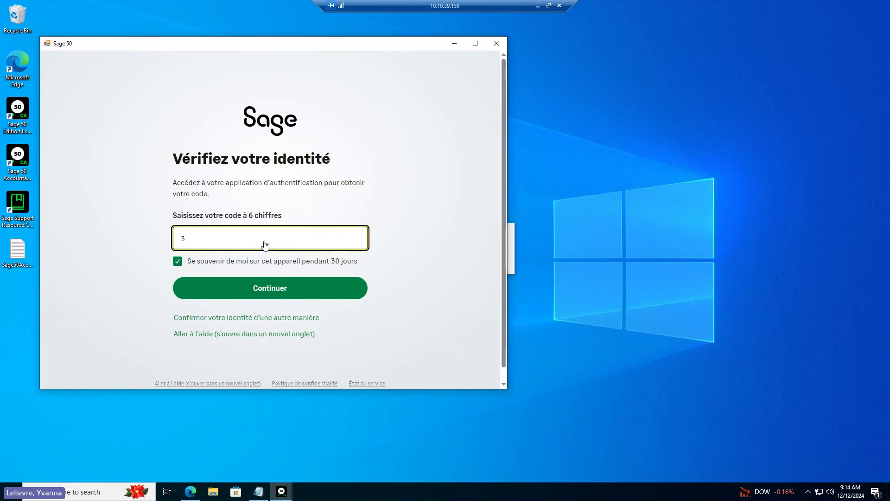
- Submit the six-digit verification code and minimize Notepad to reveal Sage 50
left_click(272, 295)
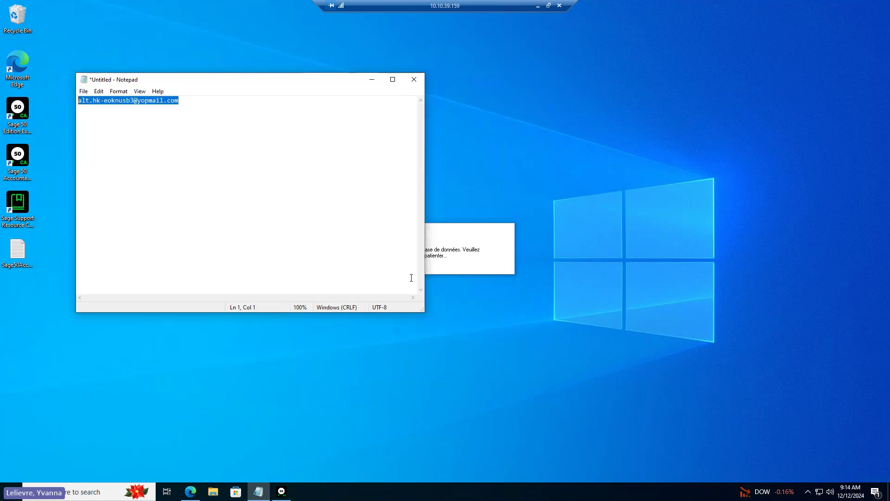
left_click(371, 80)
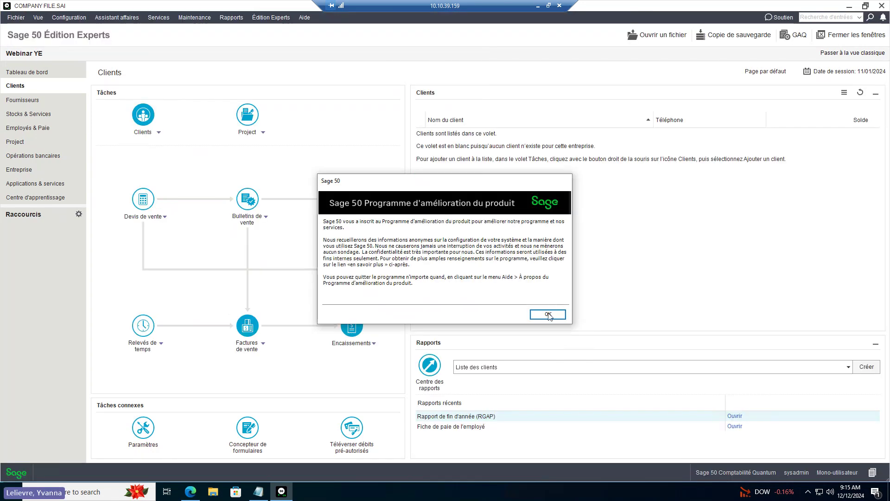
- Dismiss the notice, verify release 2025.0 in Fichier > Propriétés, then advance to Installation en réseau
left_click(548, 315)
left_click(33, 128)
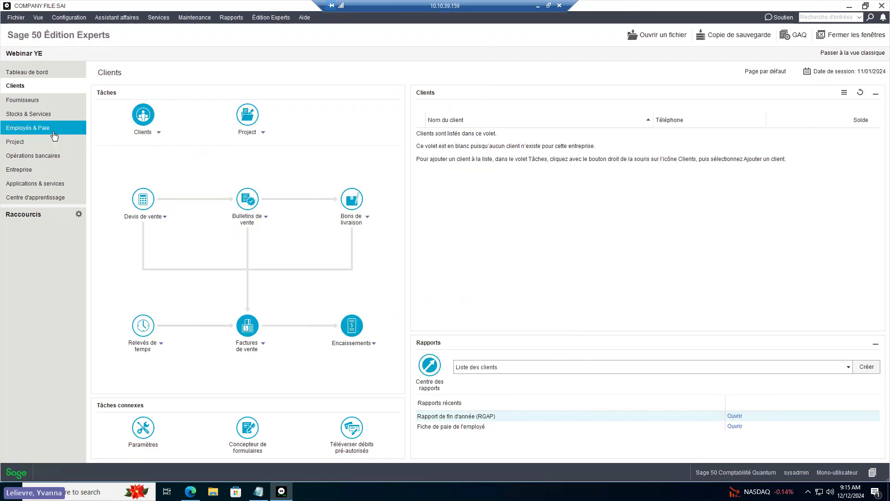
left_click(14, 19)
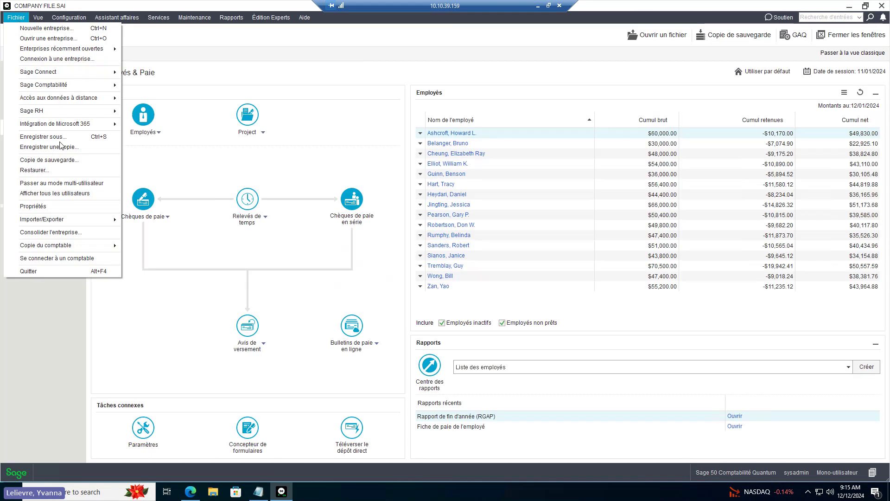
left_click(33, 206)
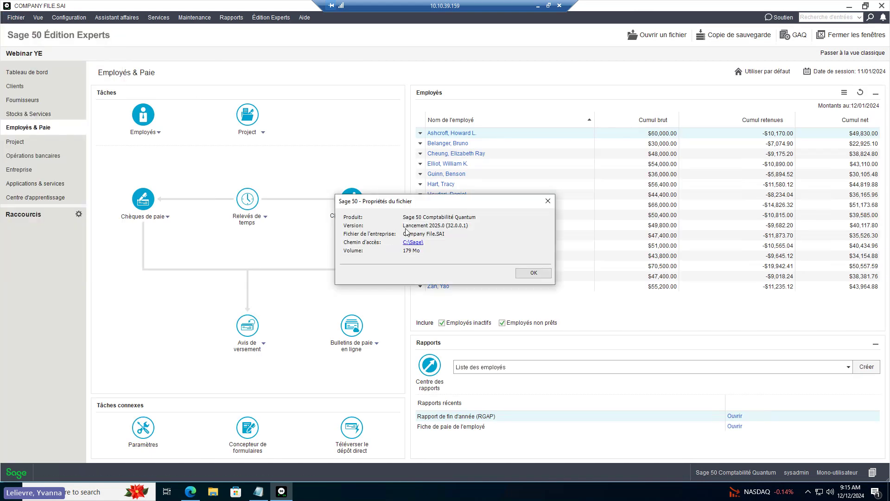
left_click(526, 277)
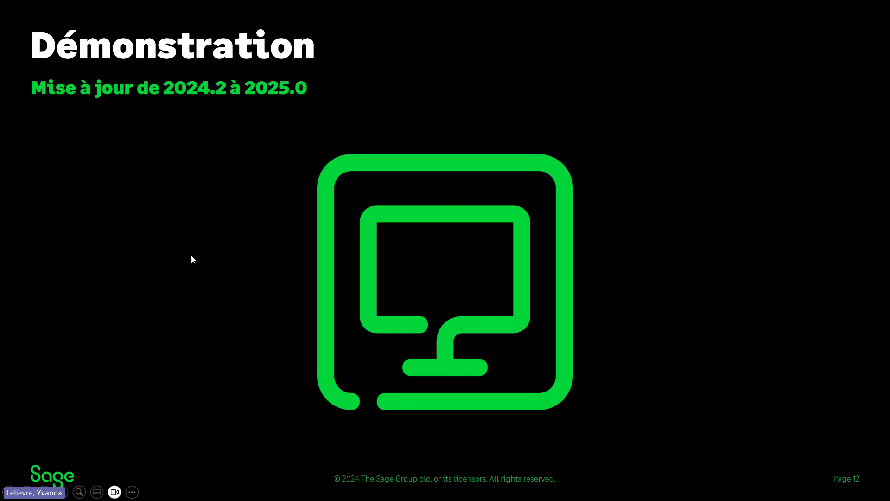
left_click(185, 255)
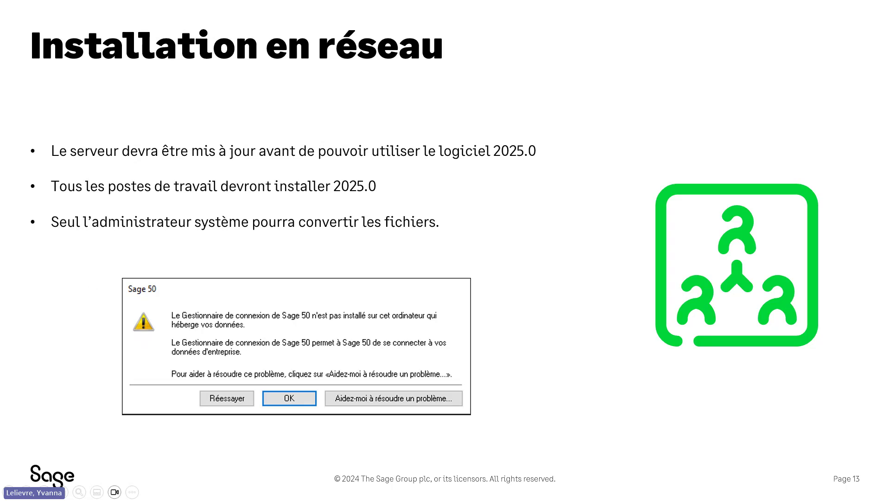
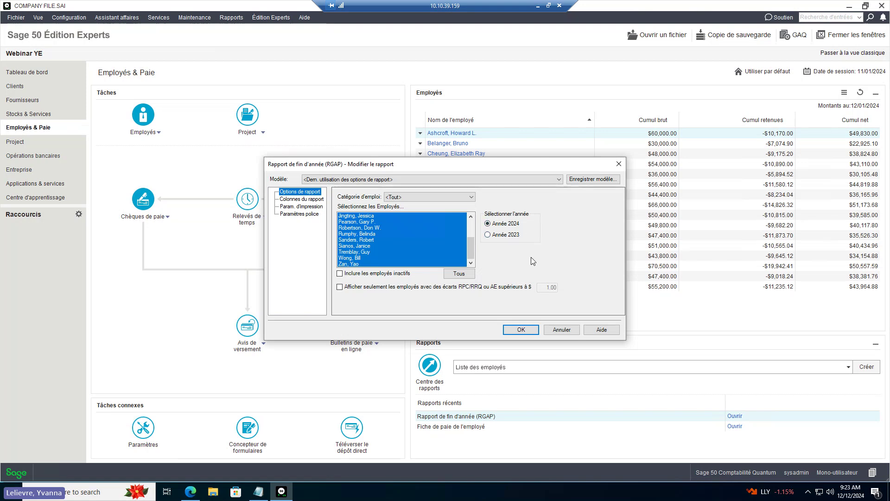
- Produce the 2024 RGAP report with totals of 810,300.00 gross salary, 42,061.22 CPP/QPP and 12,919.52 EI
left_click(521, 330)
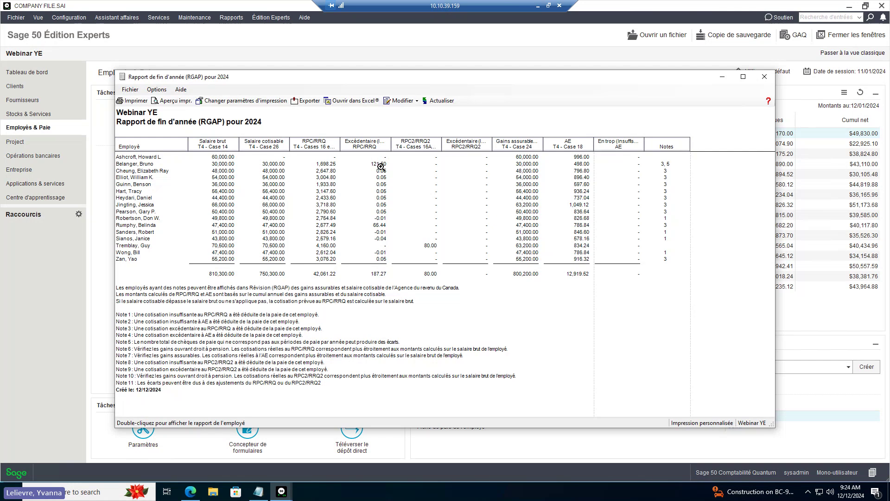
- Filter the RGAP report to employees with RPC/RRQ or AE discrepancies over $1.00, leaving two employees
left_click(404, 103)
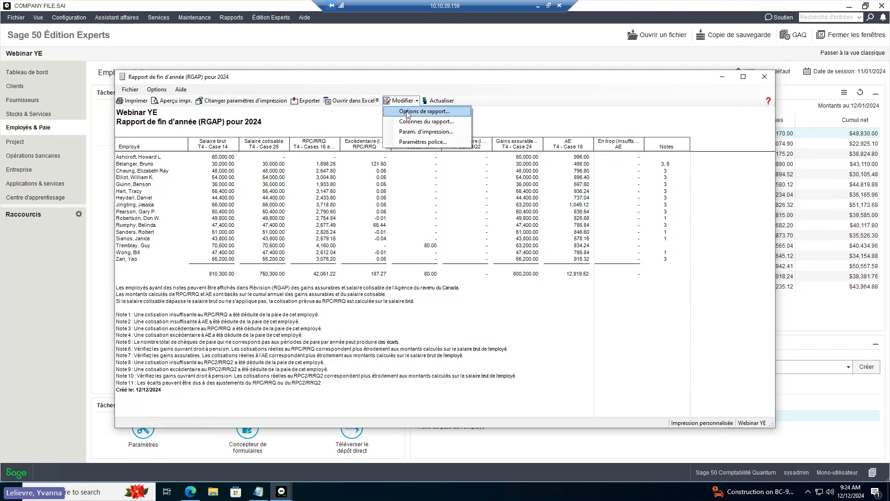
left_click(408, 114)
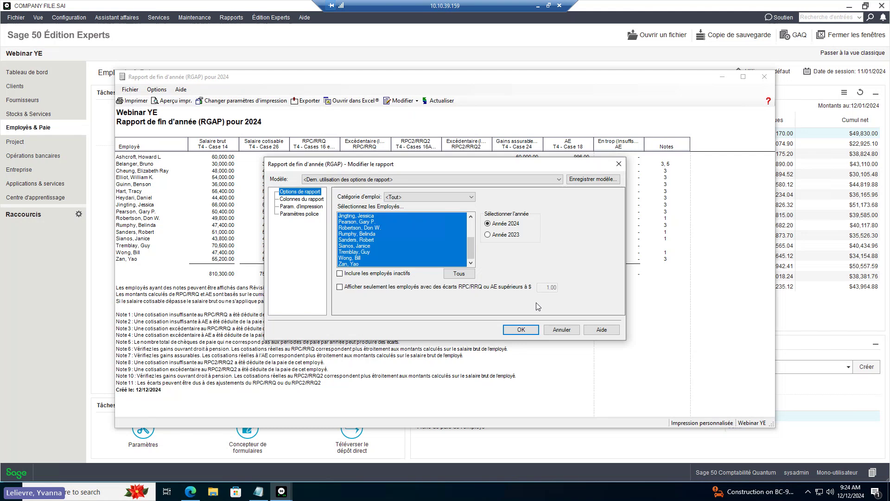
left_click(340, 287)
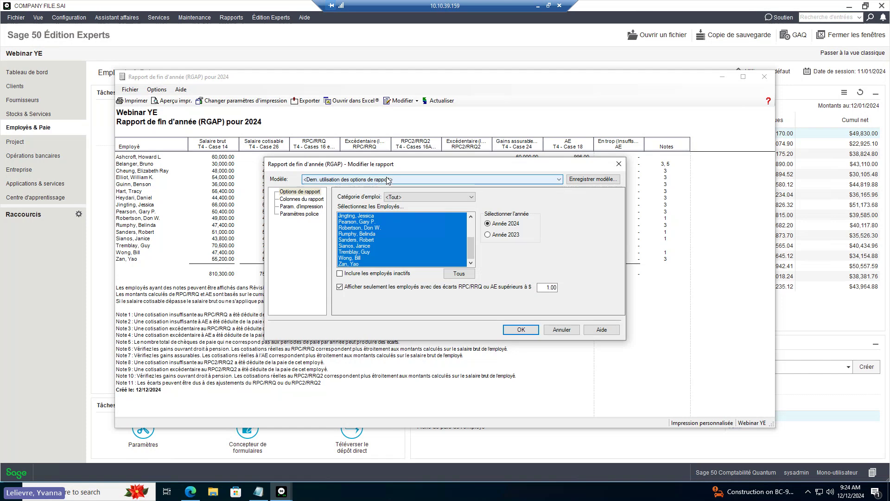
left_click_drag(393, 166, 416, 182)
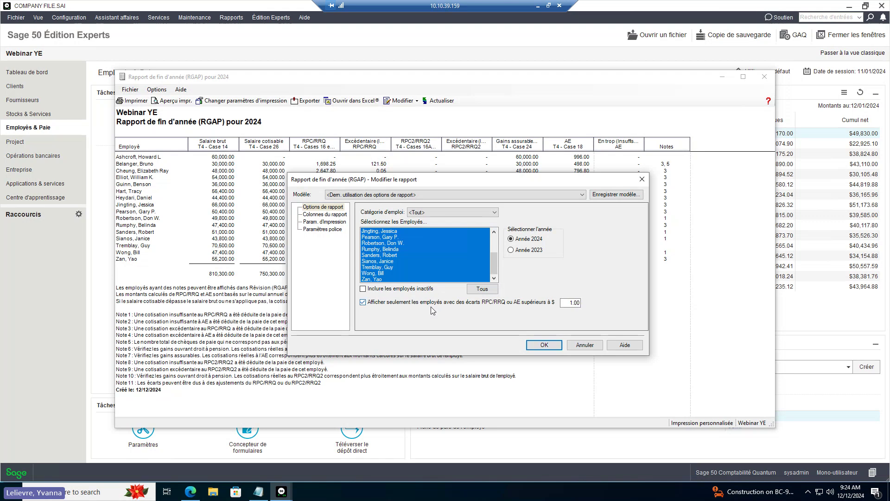
left_click(545, 346)
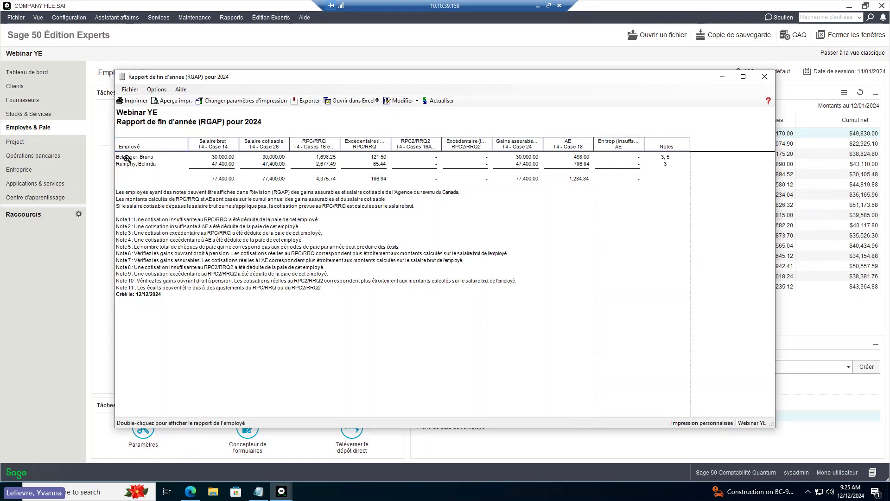
- Open the first flagged employee's 2024 detail report and shift it down to reveal the RGAP report
double_click(128, 158)
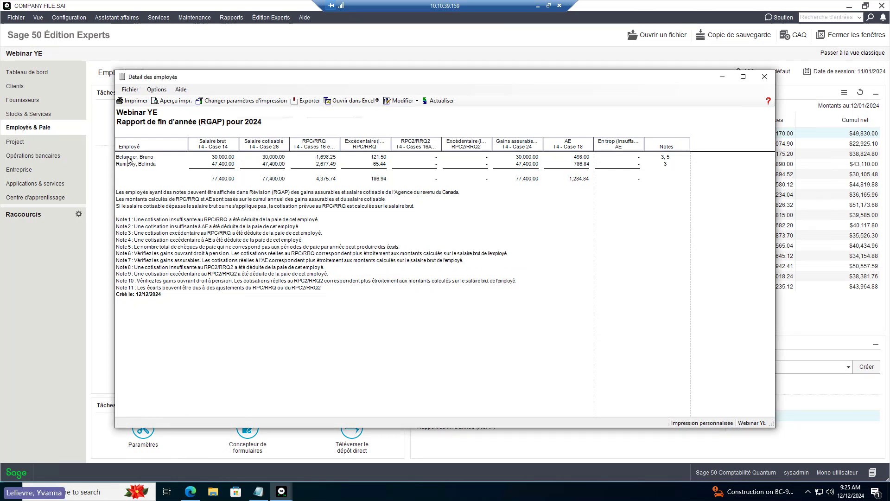
left_click_drag(235, 79, 222, 174)
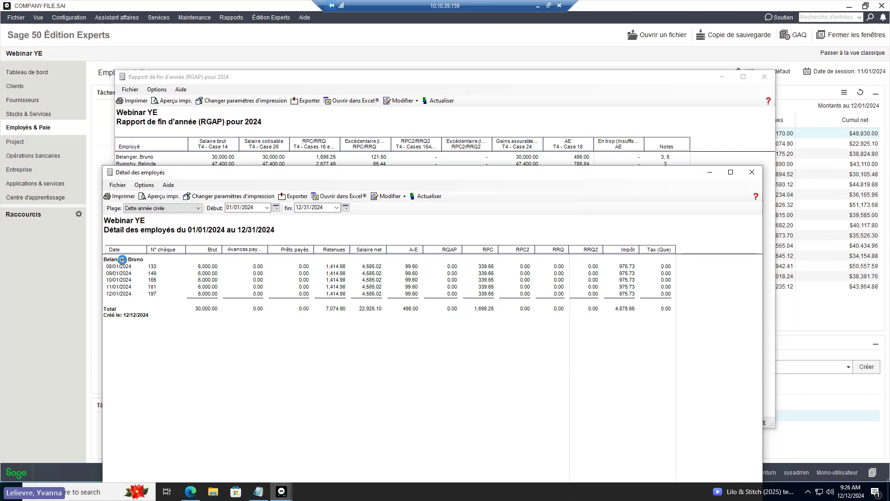
double_click(122, 259)
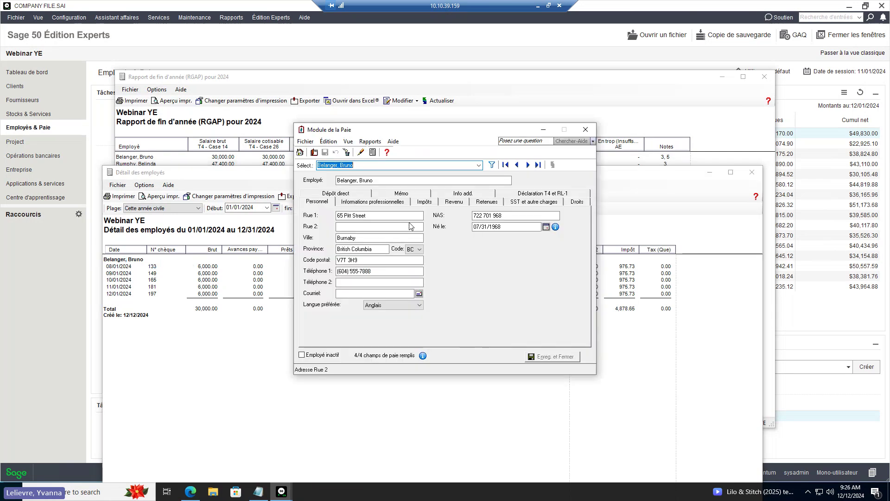
left_click(454, 202)
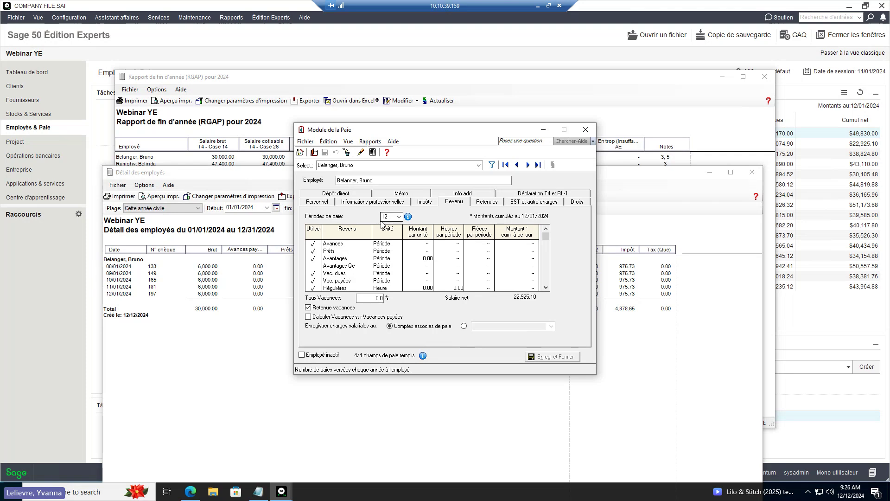
left_click(585, 129)
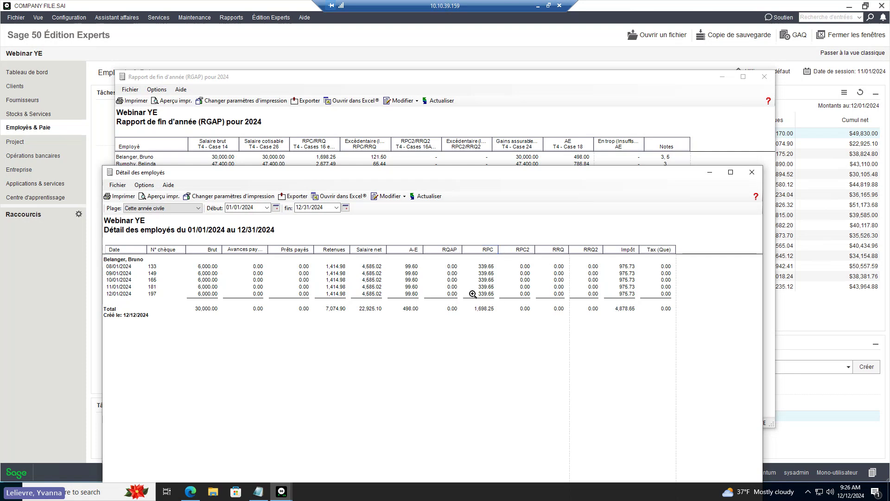
- Swap to the second flagged employee's detail report, showing twelve 3,960.00 cheques and 47,400.00 gross
left_click(752, 174)
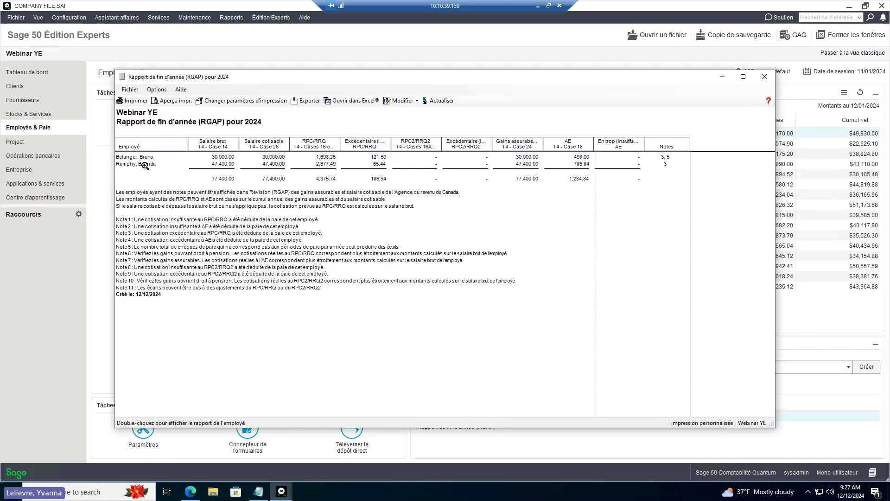
double_click(146, 166)
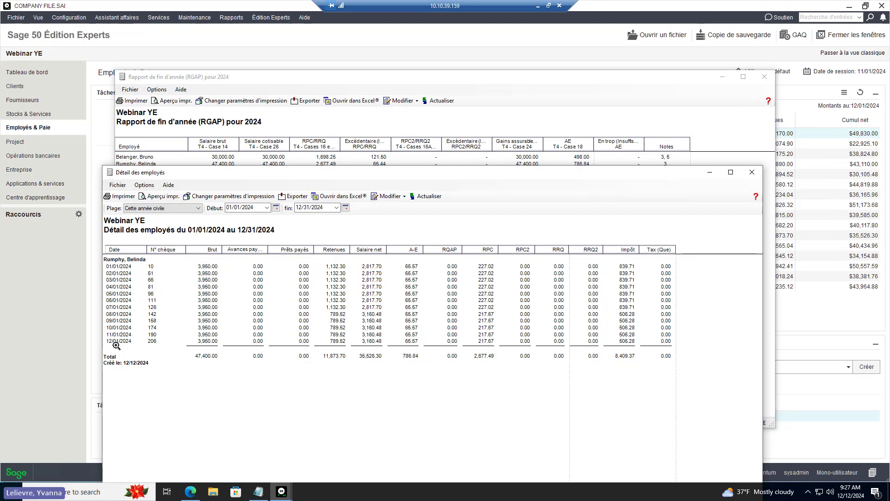
- Open the second employee's payroll record on Revenu: 12 pay periods, 35,526.30 net salary
double_click(114, 260)
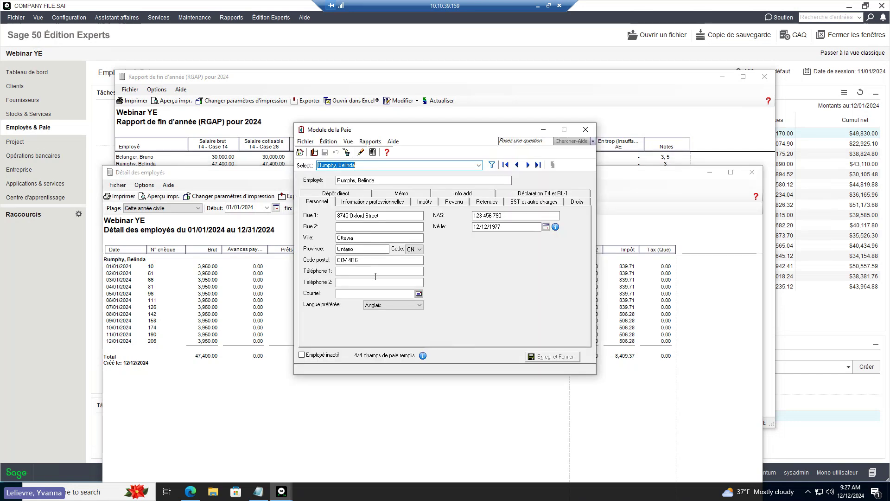
left_click(451, 203)
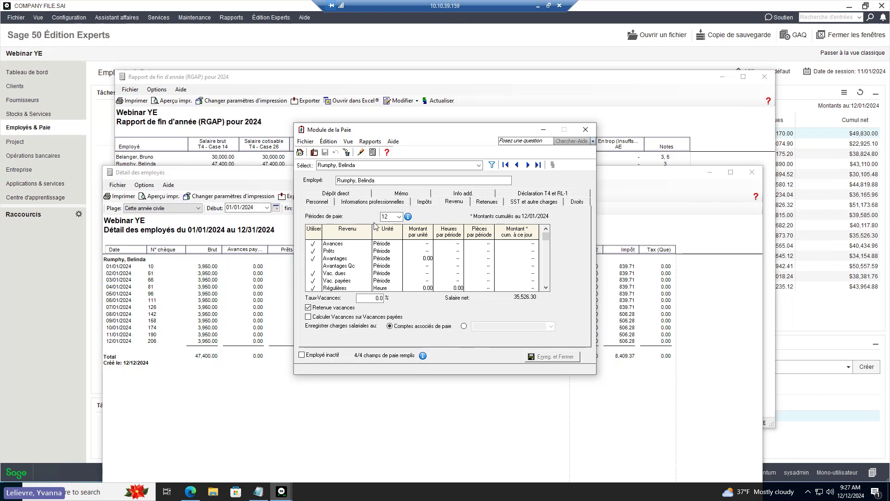
- Close the payroll record and move the detail window to expose the RGAP totals row
left_click(585, 130)
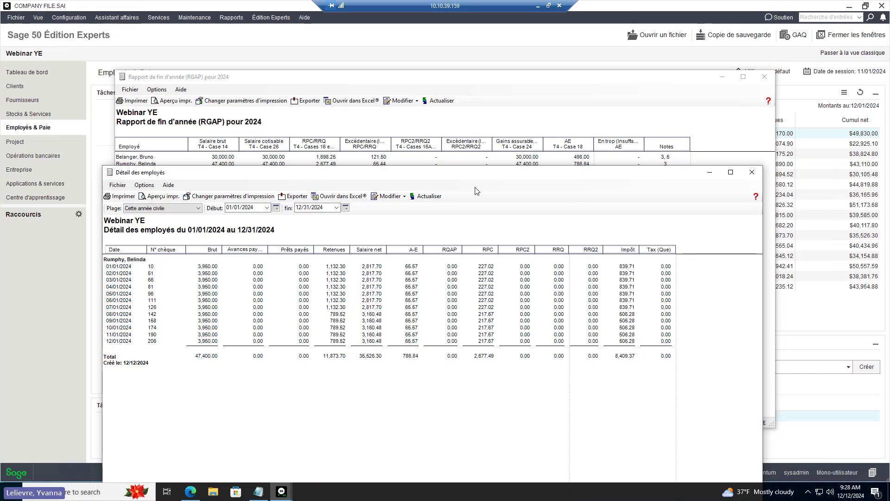
left_click_drag(477, 177, 481, 198)
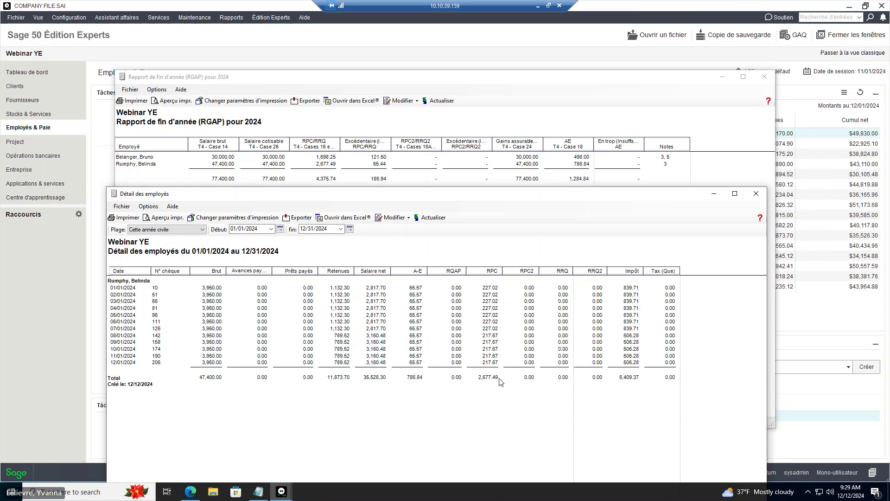
- Close the employee detail and RGAP report windows, then bring up the Maintenance menu
left_click(756, 193)
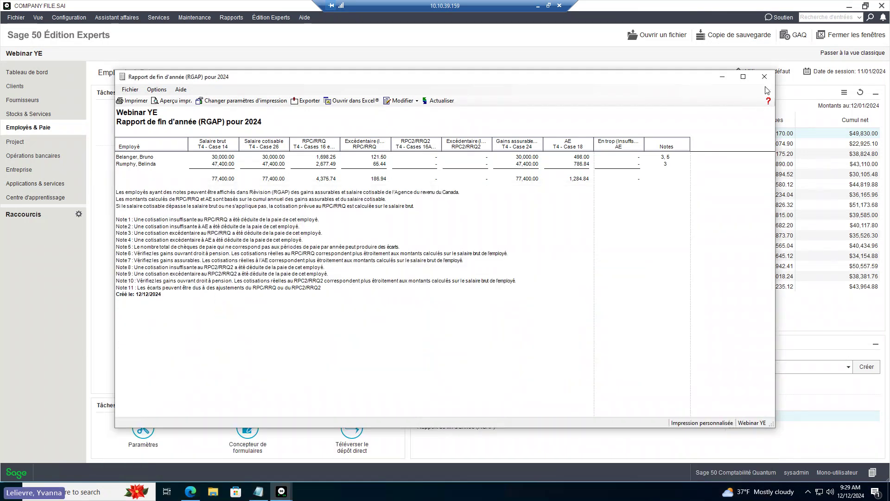
left_click(764, 77)
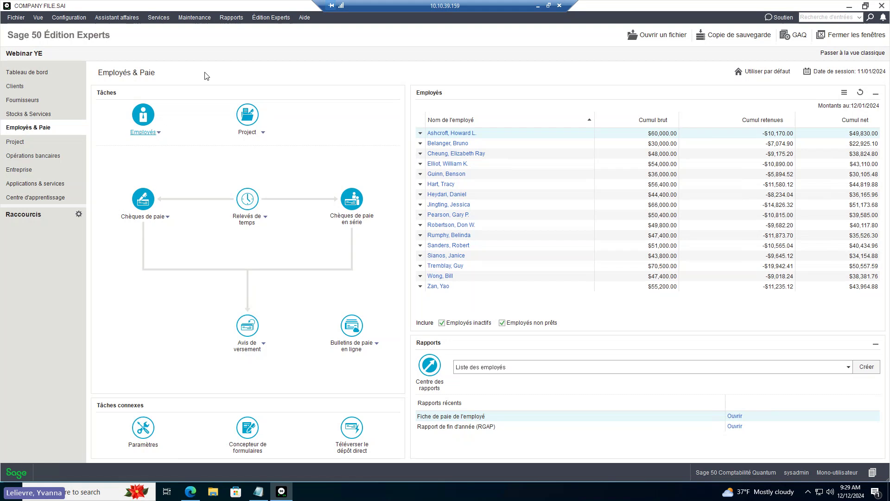
left_click(197, 19)
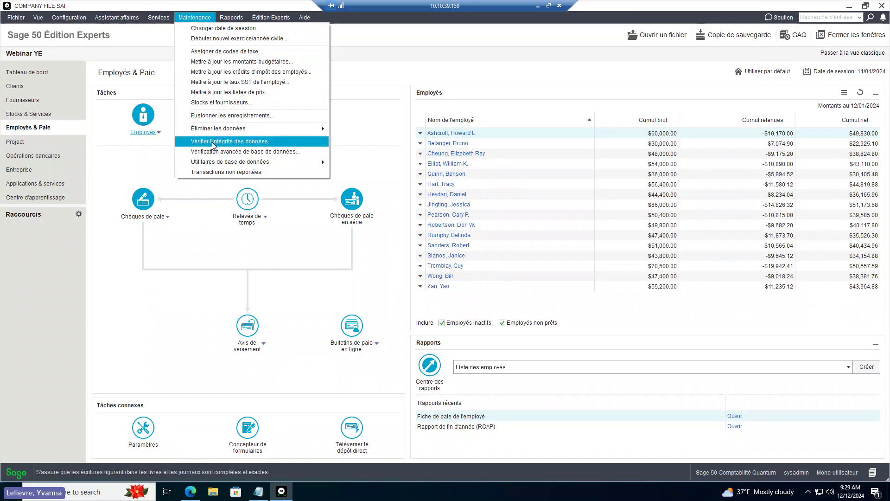
- Run Vérifier l'intégrité des données, confirm Données OK, and return to slide 19 in PowerPoint
left_click(223, 146)
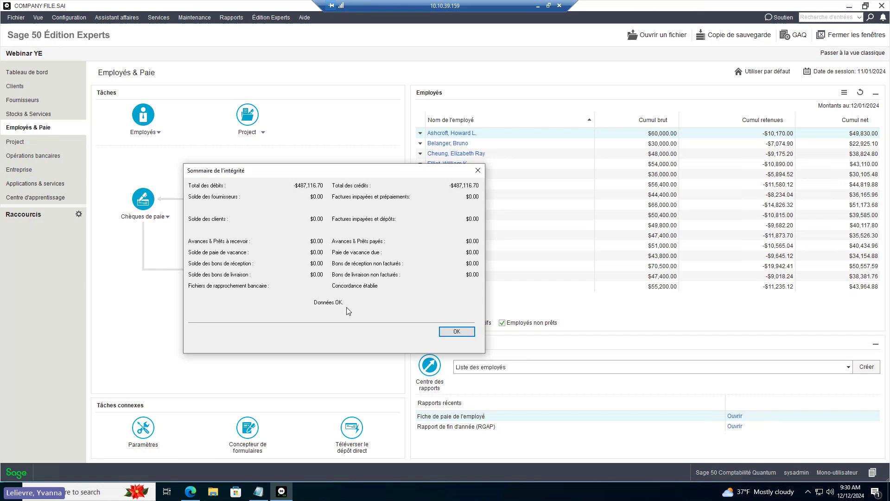
left_click(457, 332)
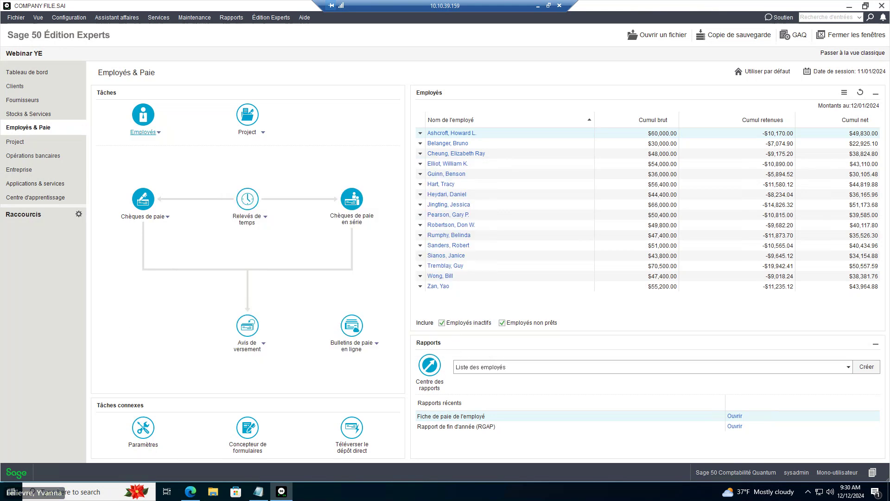
key("alt+Tab")
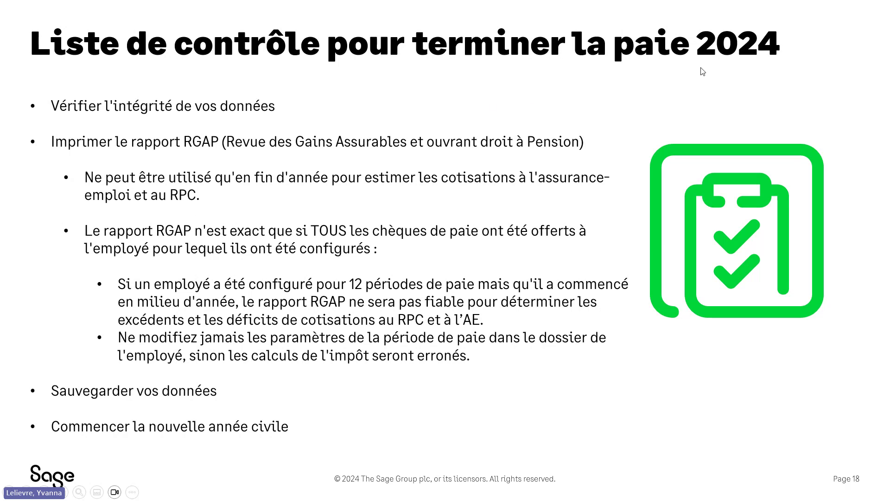
key("Right")
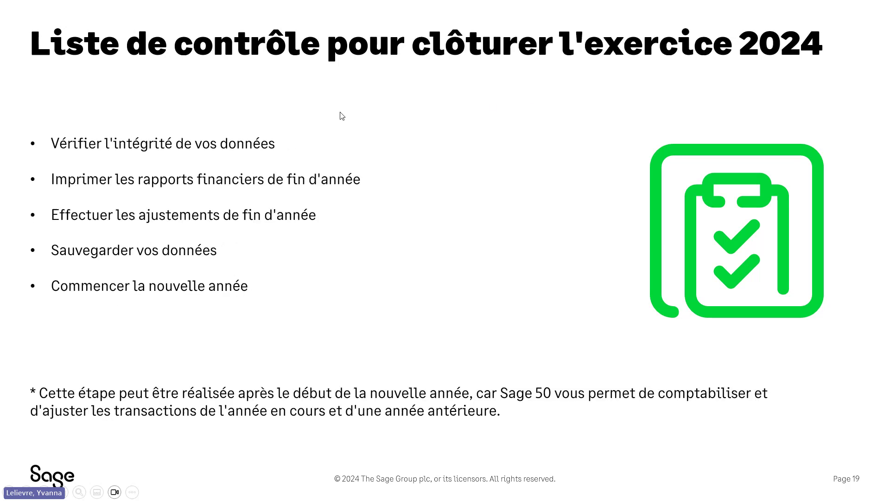